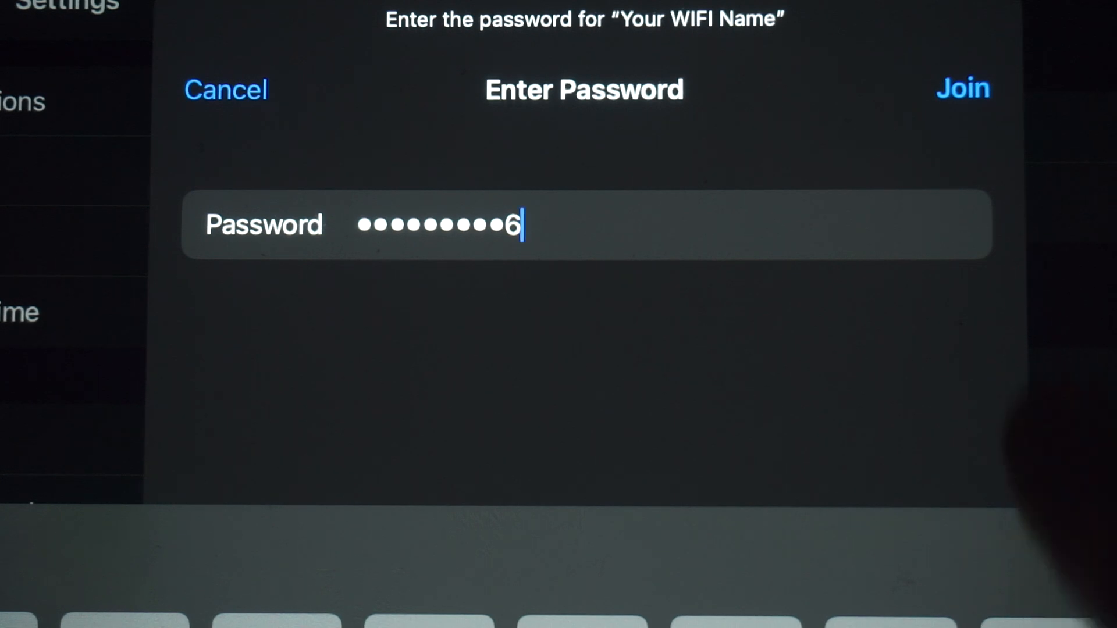
Submit the entered password to join the 'Your WIFI Name' network
{"action": "key", "text": "Return"}
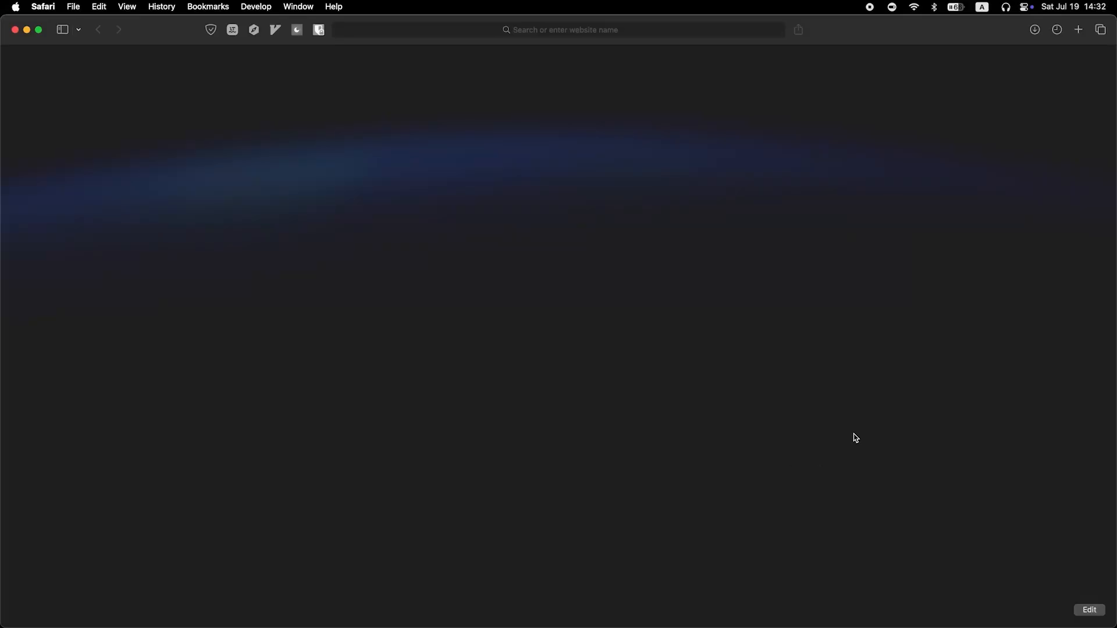
Load the router address 192.168.0.1 in Safari's address bar
{"action": "left_click", "coordinate": [546, 27]}
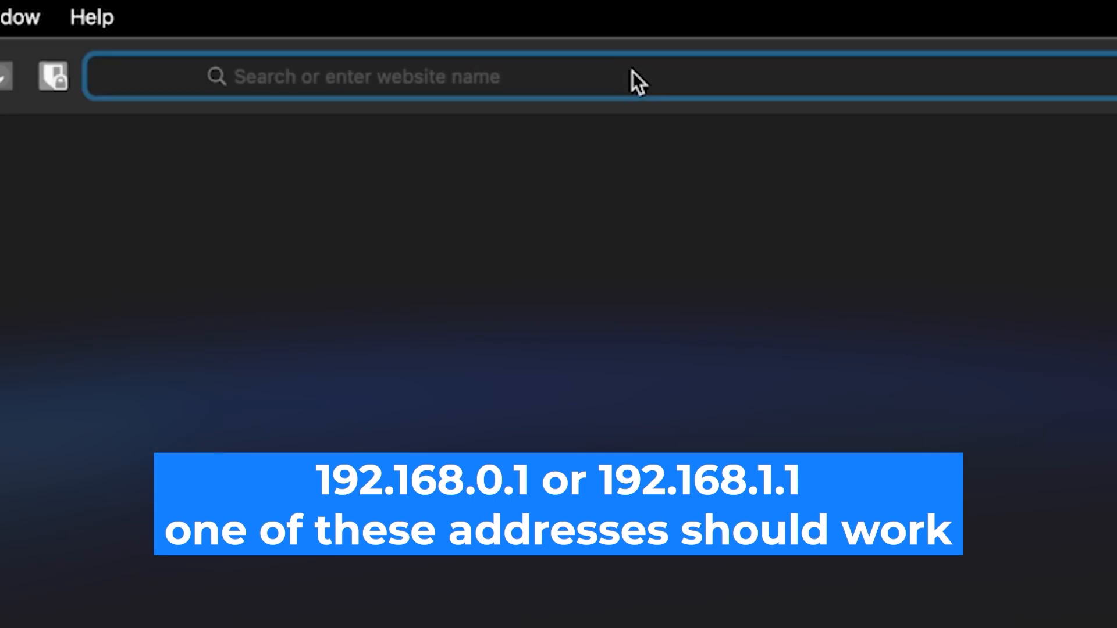
{"action": "type", "text": "192"}
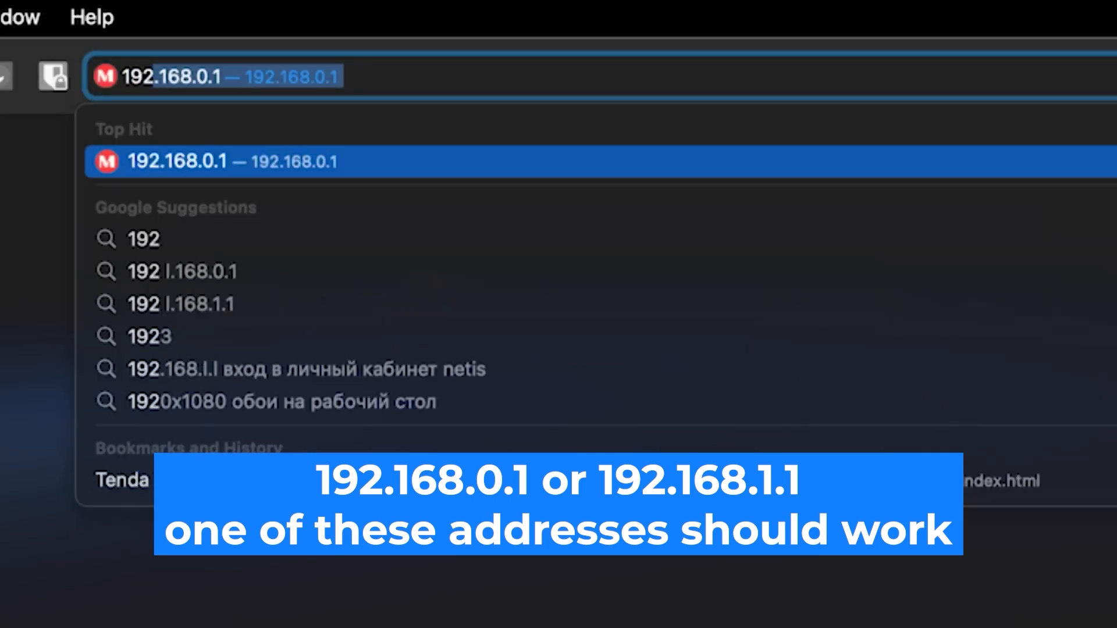
{"action": "type", "text": ".168."}
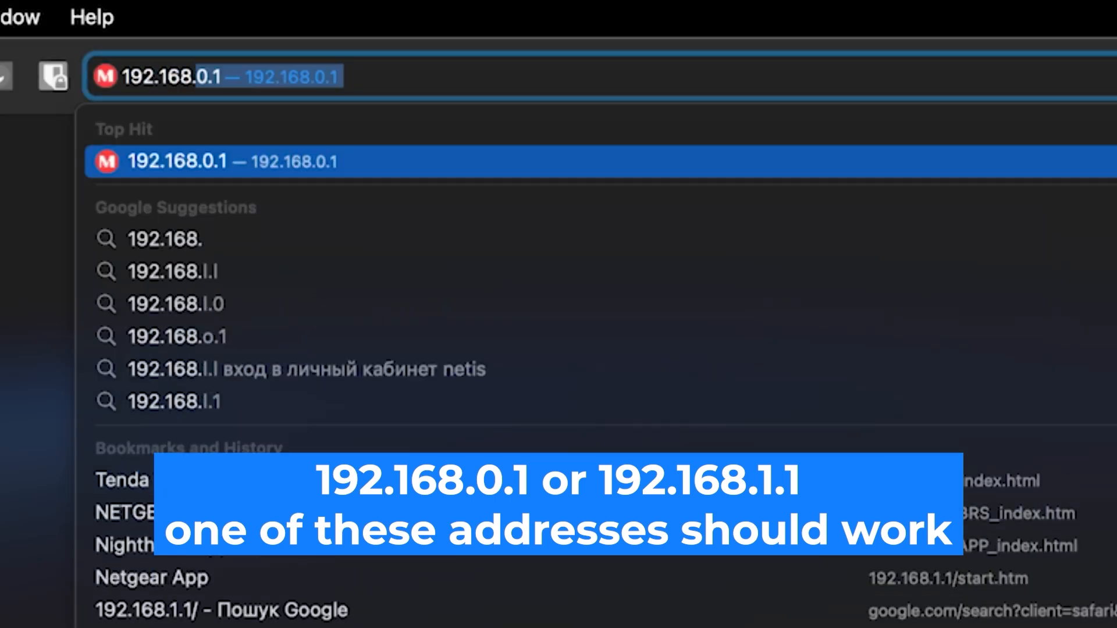
{"action": "type", "text": "0.1"}
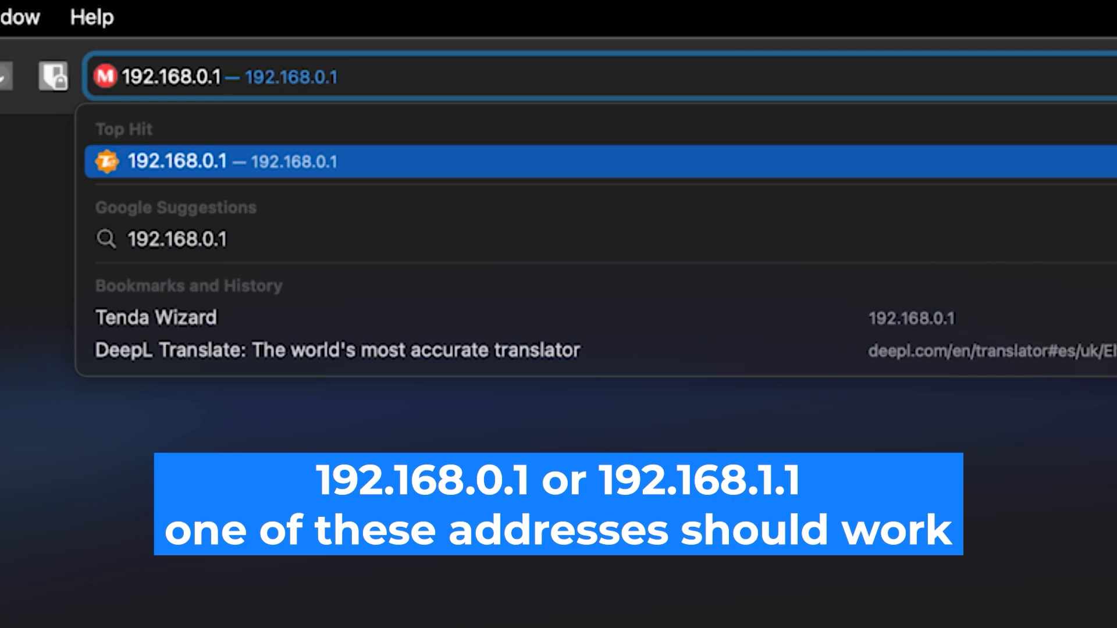
{"action": "key", "text": "Return"}
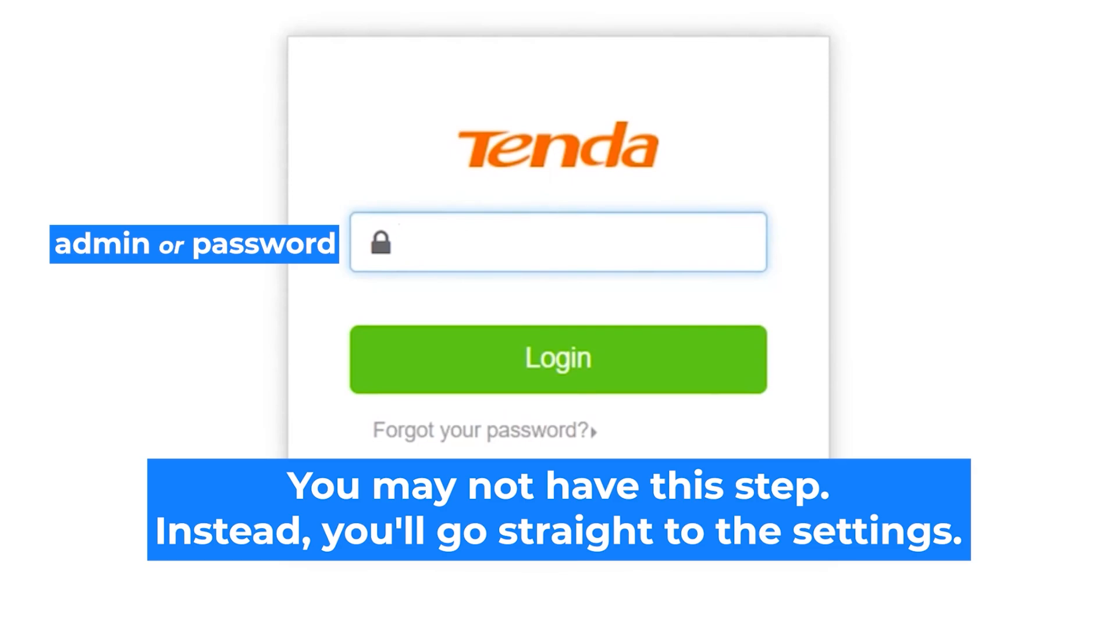
Enter the router's default login password and log in to the Quick Setup Wizard
{"action": "left_click", "coordinate": [547, 245]}
{"action": "type", "text": "admin"}
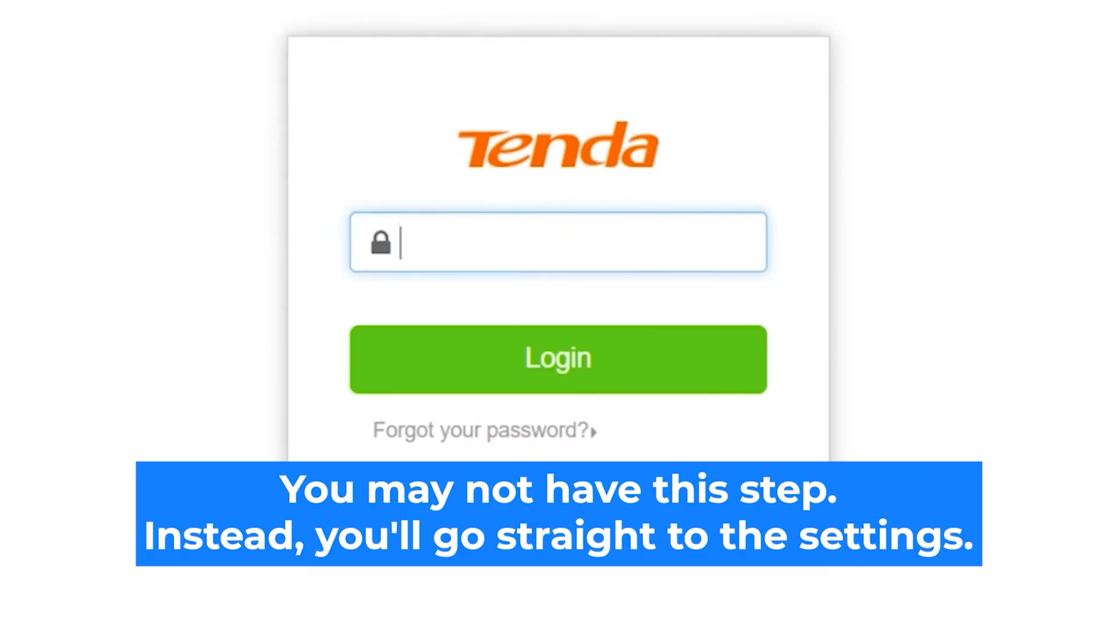
{"action": "type", "text": "admin"}
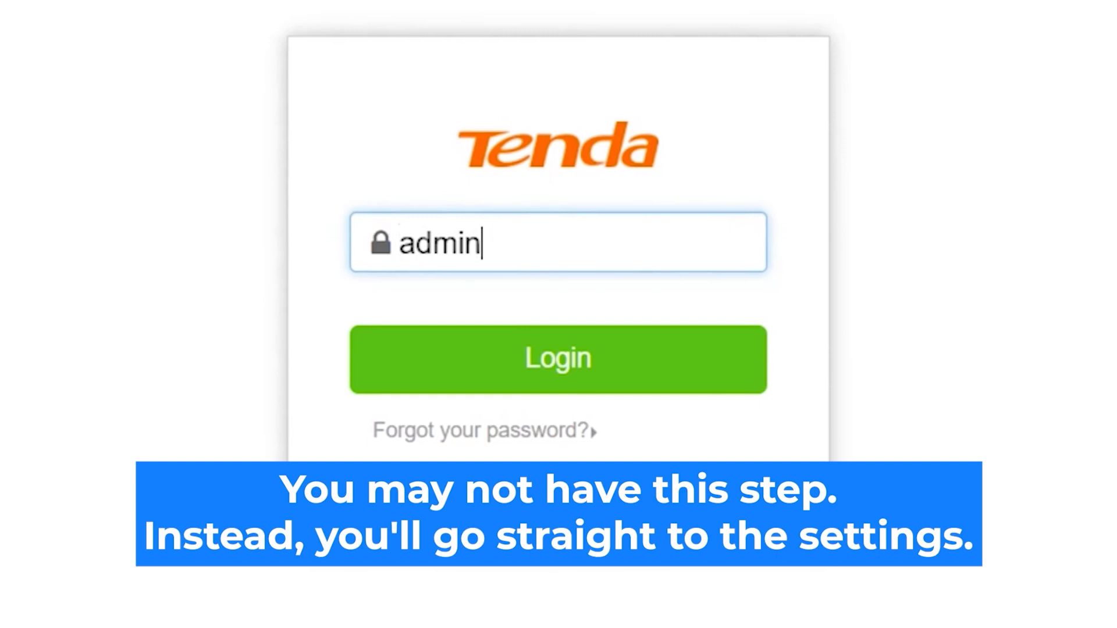
{"action": "left_click", "coordinate": [594, 357]}
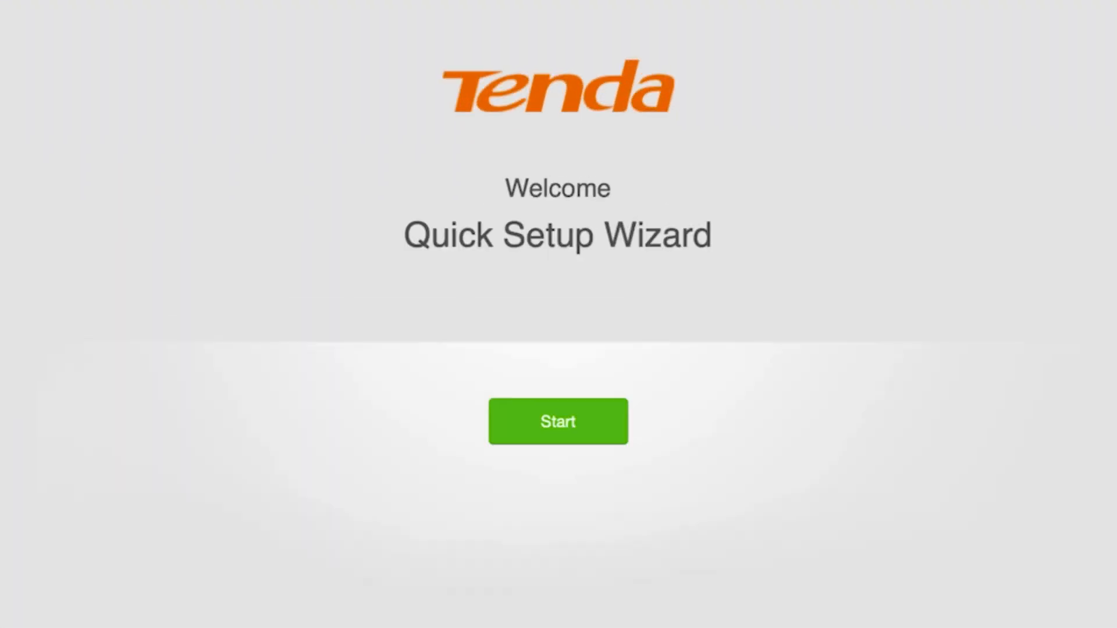
Start the wizard, choose Dynamic IP Address as connection type, and continue to WiFi Settings
{"action": "left_click", "coordinate": [555, 421]}
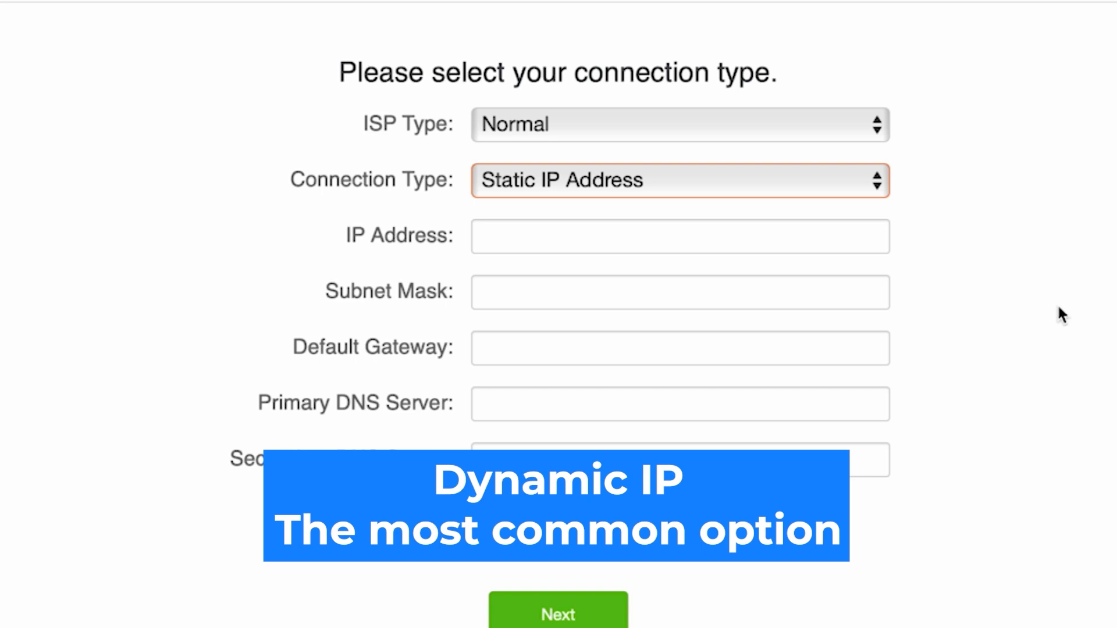
{"action": "left_click", "coordinate": [783, 181]}
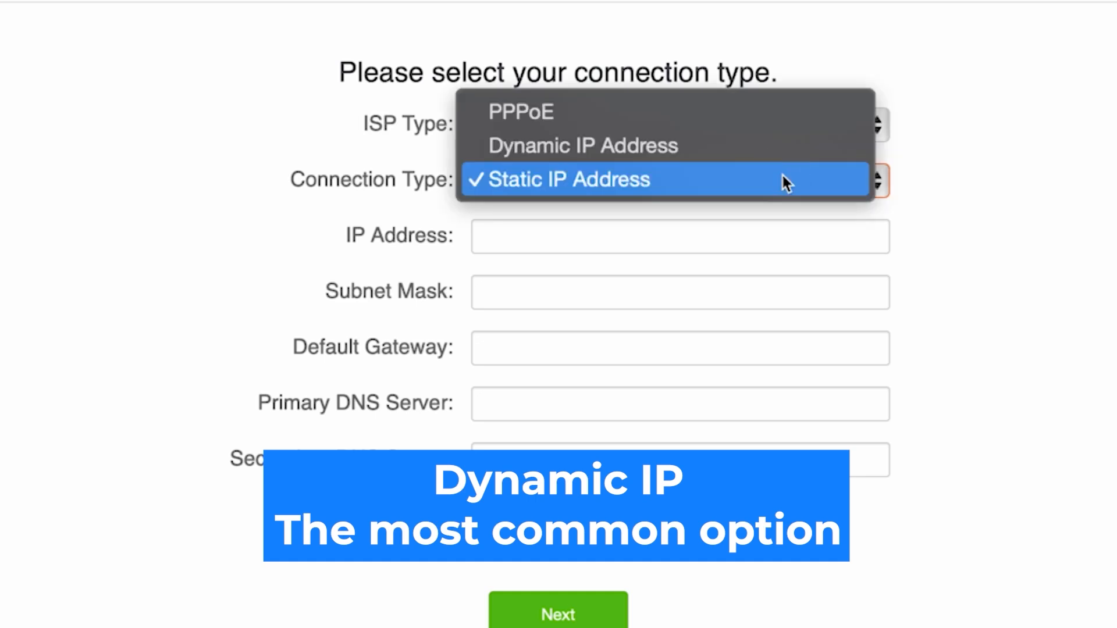
{"action": "left_click", "coordinate": [657, 145]}
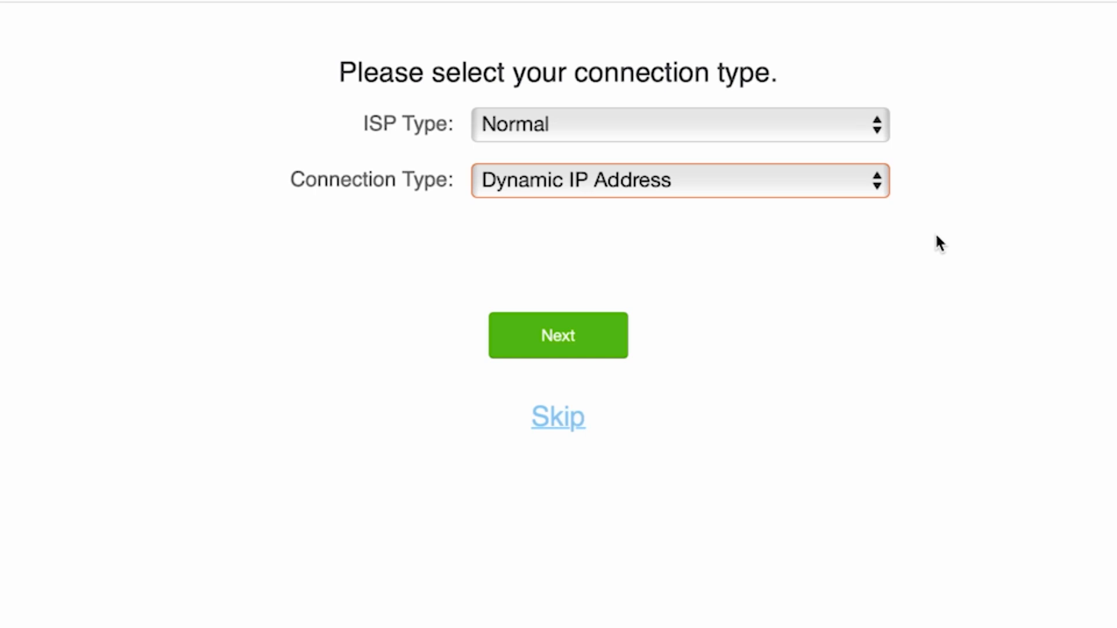
{"action": "left_click", "coordinate": [554, 346]}
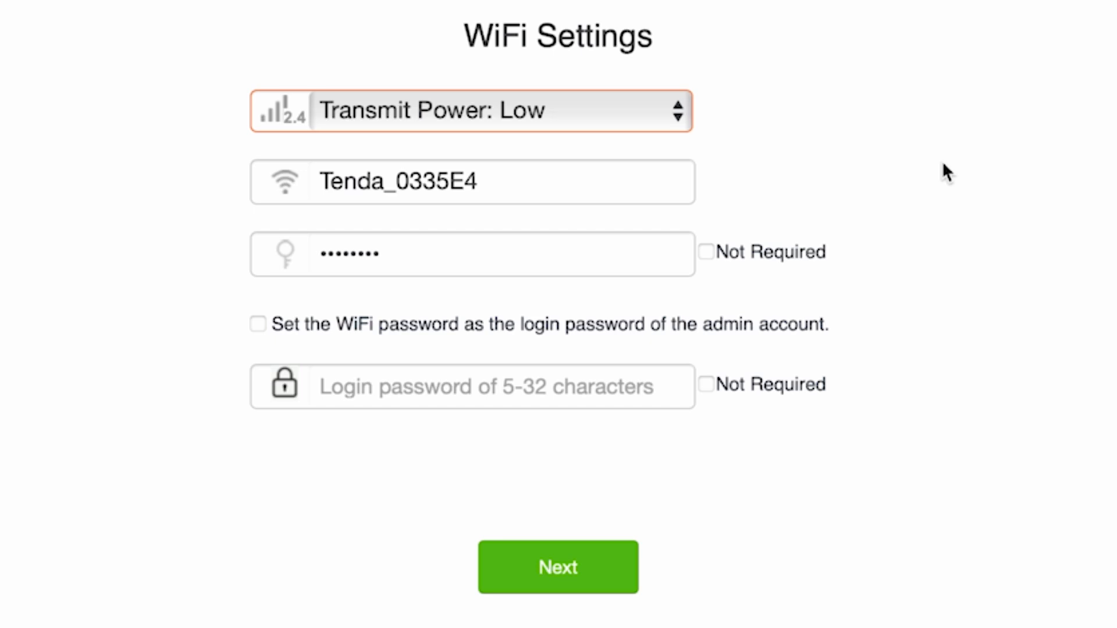
Shorten the Wi-Fi network name to 'Tenda' by removing the 0335E4 suffix
{"action": "left_click", "coordinate": [626, 172]}
{"action": "left_click_drag", "start_coordinate": [478, 181], "coordinate": [387, 190]}
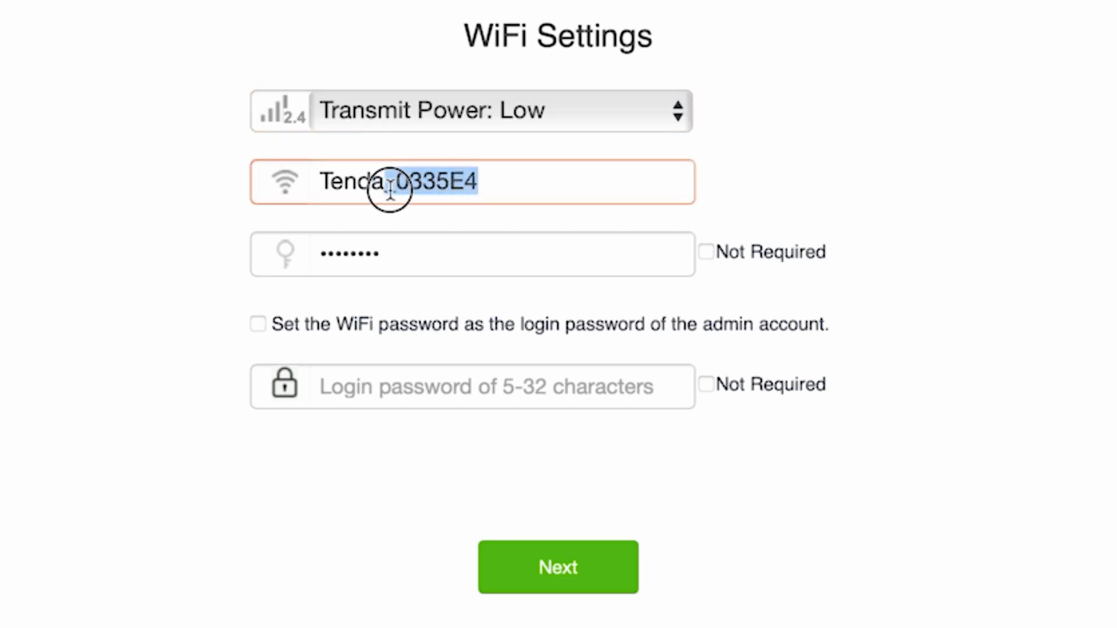
{"action": "key", "text": "BackSpace"}
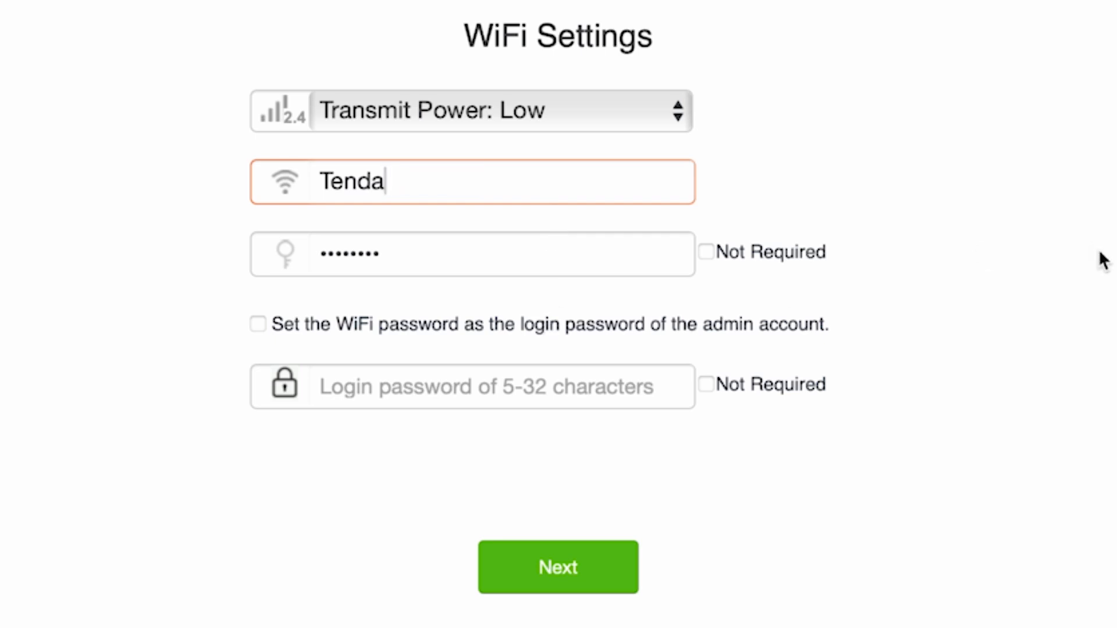
{"action": "left_click", "coordinate": [936, 261]}
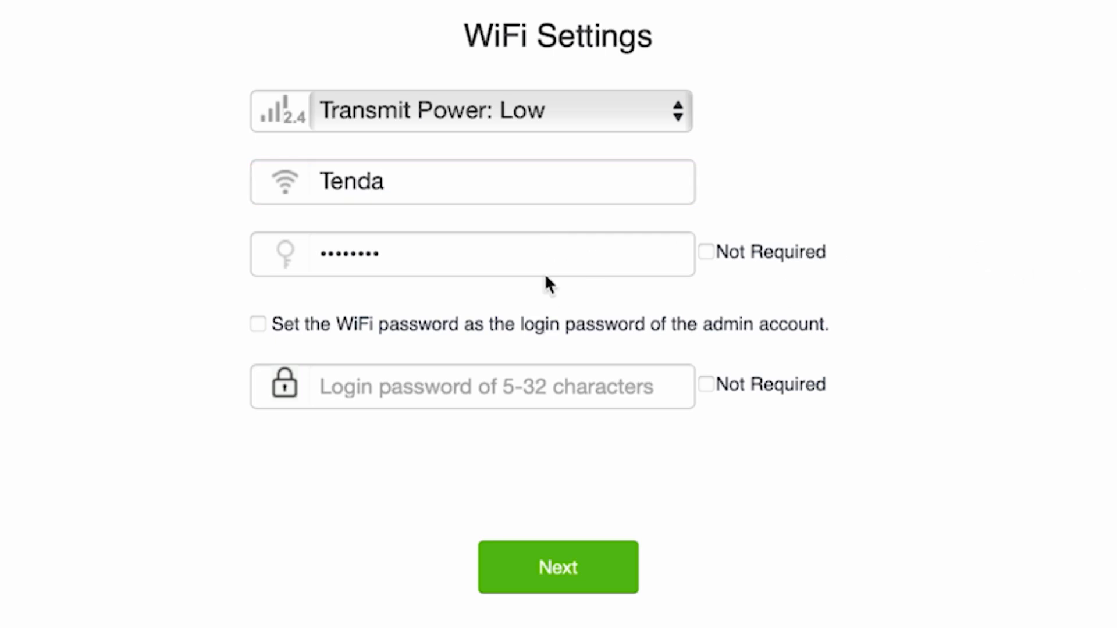
Set the Wi-Fi password and a separate admin login password, then finish the wizard
{"action": "left_click", "coordinate": [531, 260]}
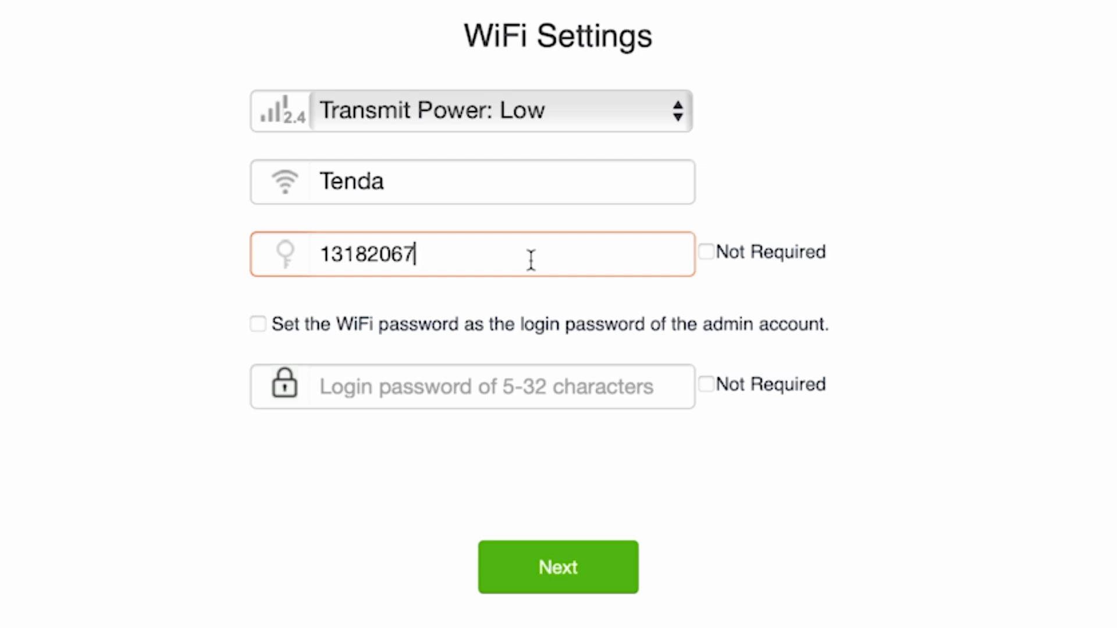
{"action": "left_click", "coordinate": [258, 324]}
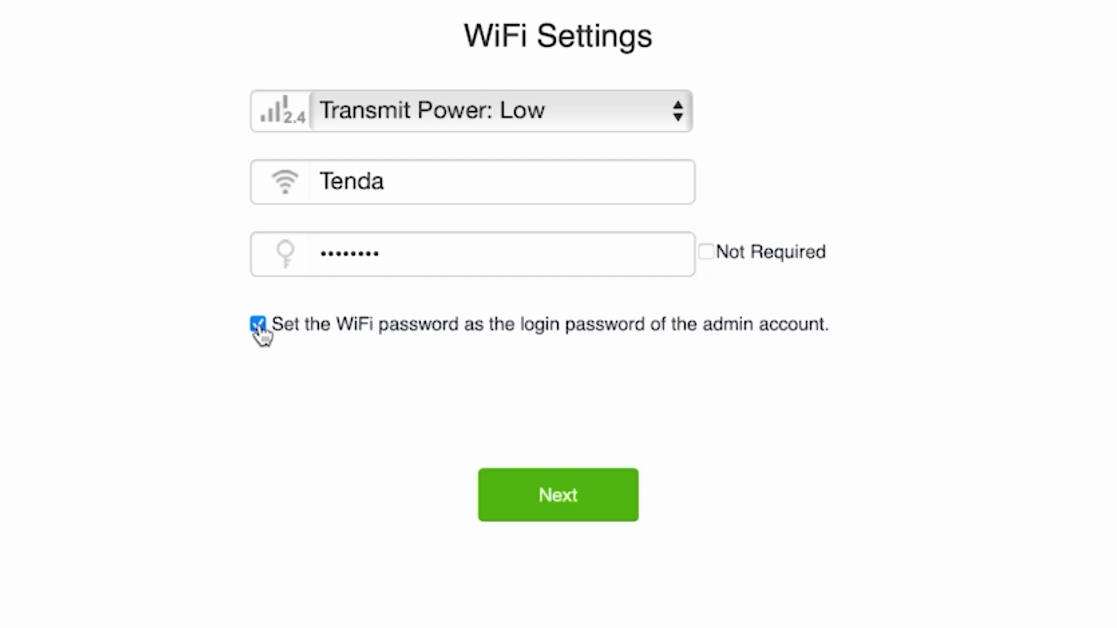
{"action": "left_click", "coordinate": [257, 324]}
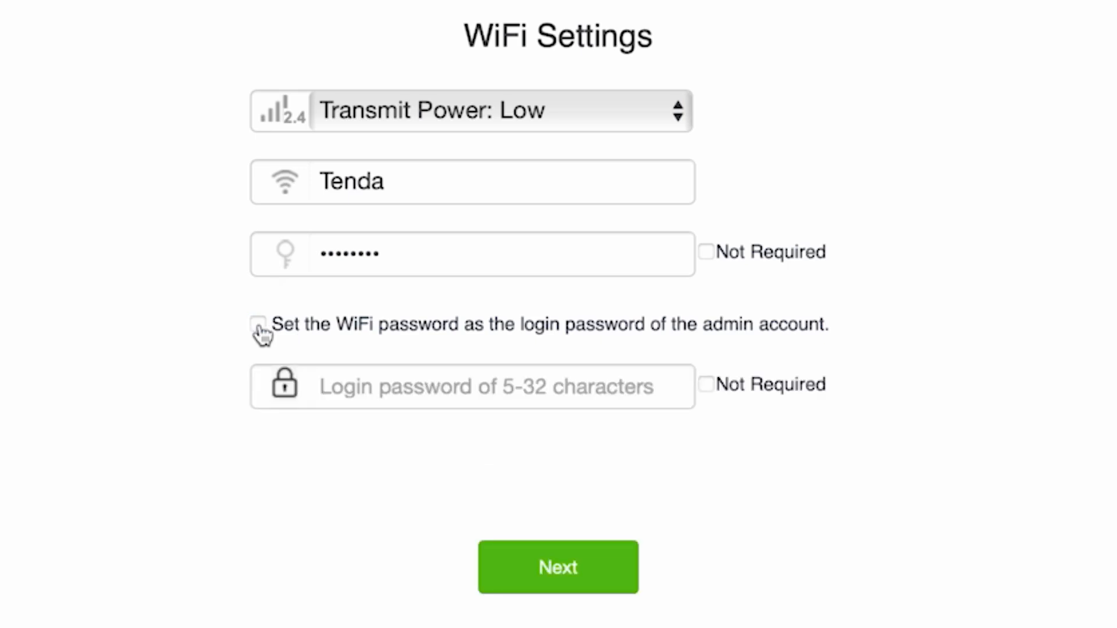
{"action": "left_click", "coordinate": [466, 398]}
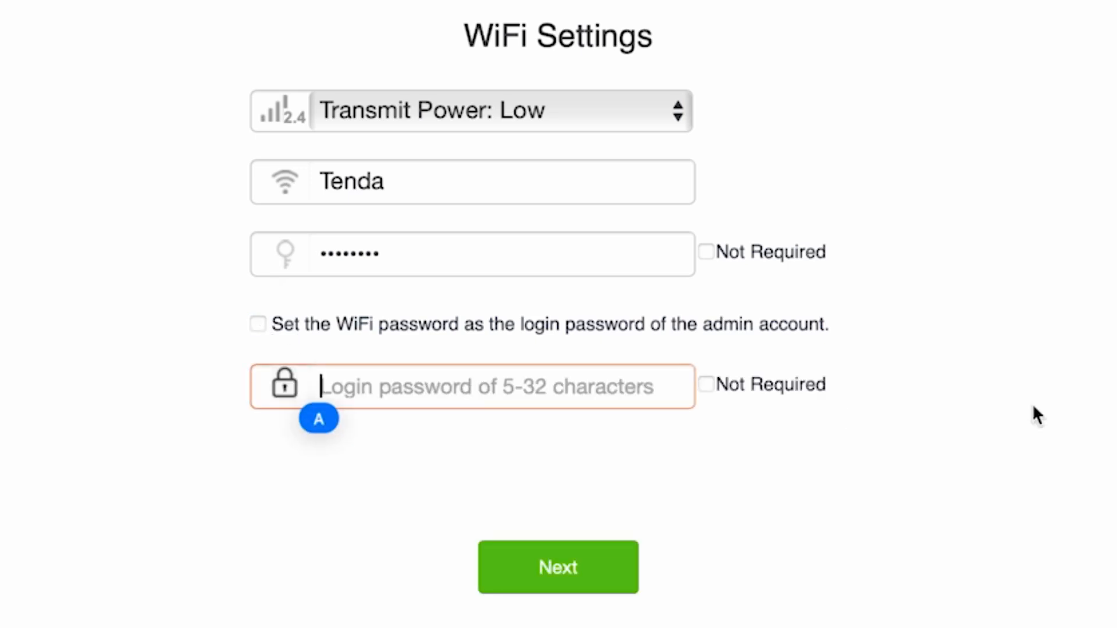
{"action": "type", "text": "password"}
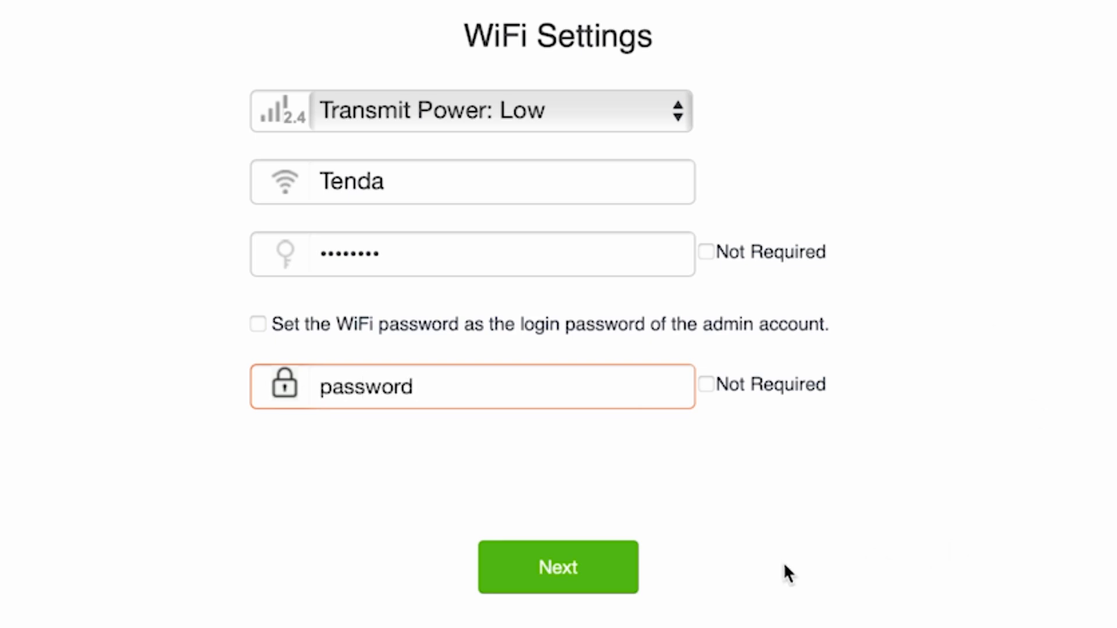
{"action": "left_click", "coordinate": [598, 561]}
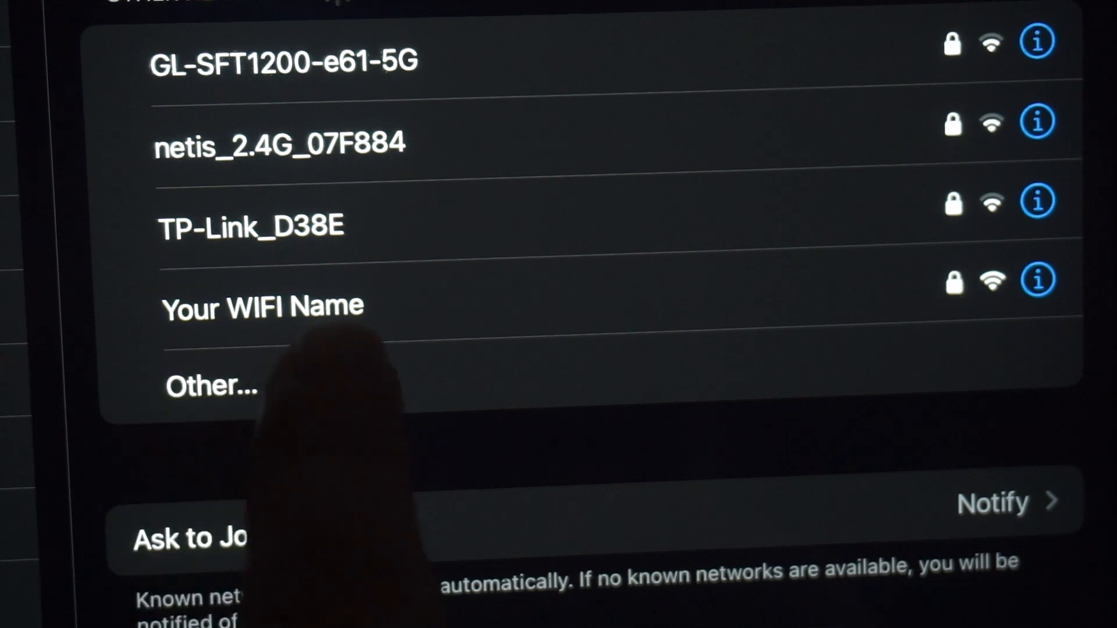
Select 'Your WIFI Name' in the iPad's Wi-Fi list to reconnect
{"action": "left_click", "coordinate": [326, 291]}
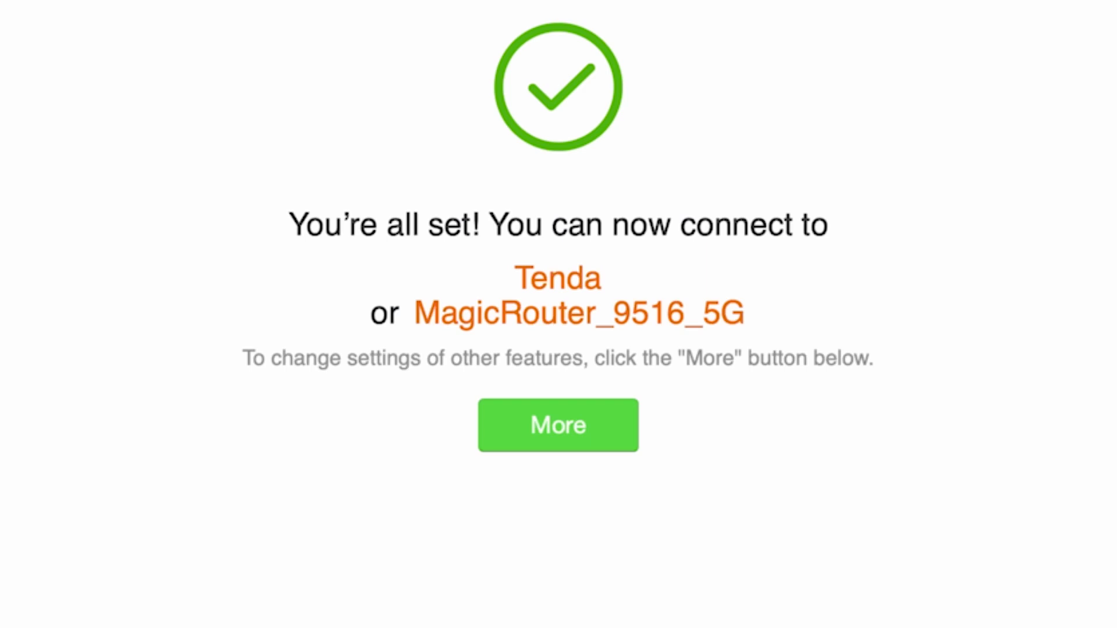
Open the full dashboard via More, leaving the interface language on English
{"action": "left_click", "coordinate": [512, 417]}
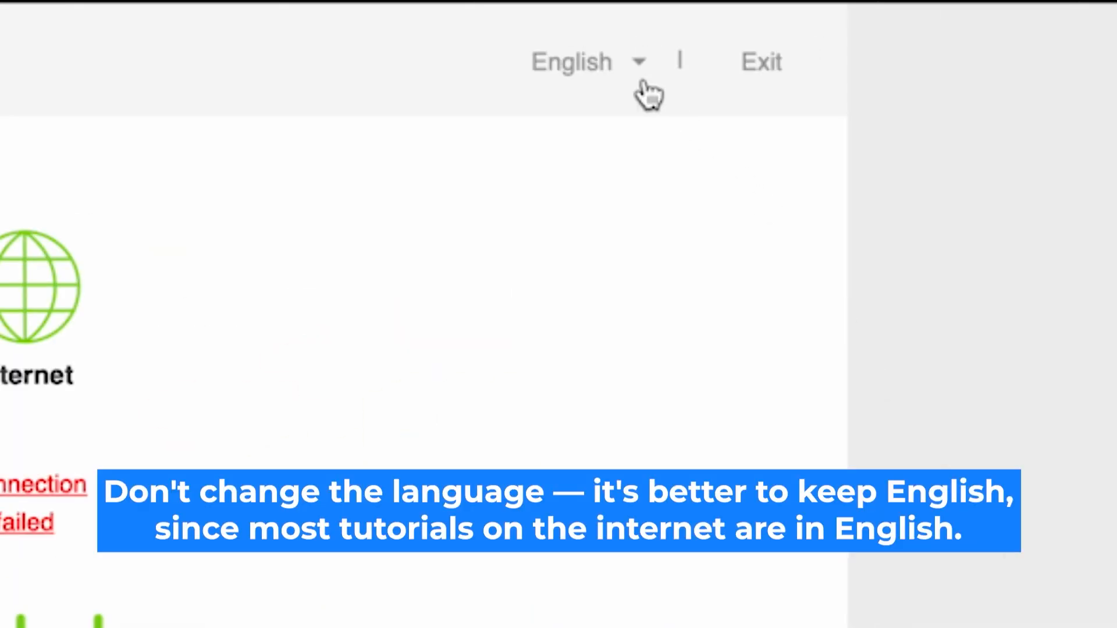
{"action": "left_click", "coordinate": [628, 65]}
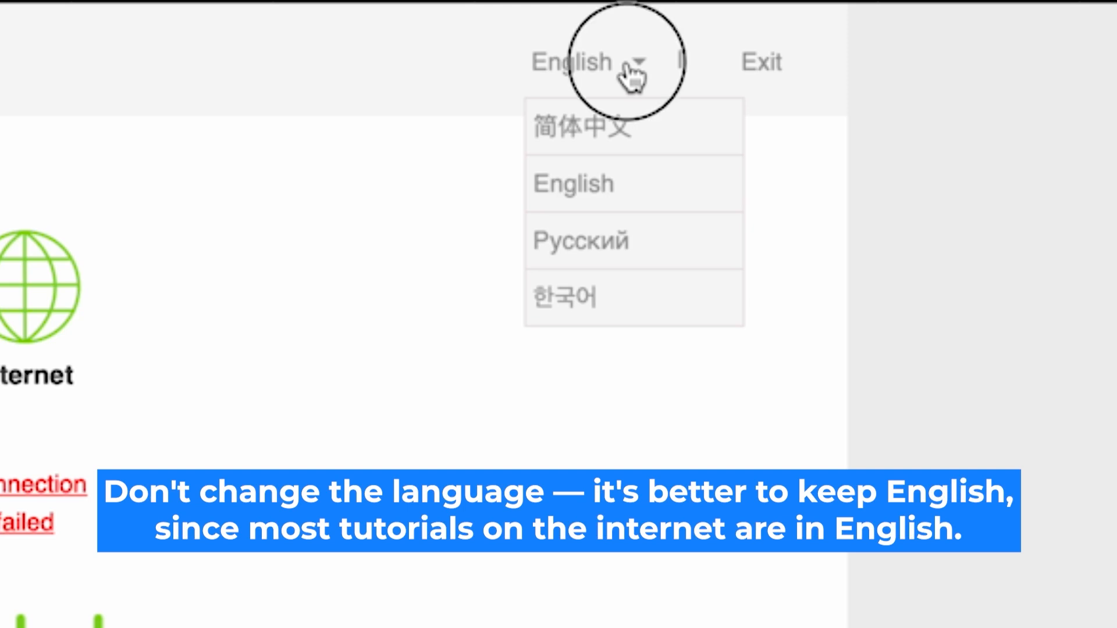
{"action": "left_click", "coordinate": [633, 75]}
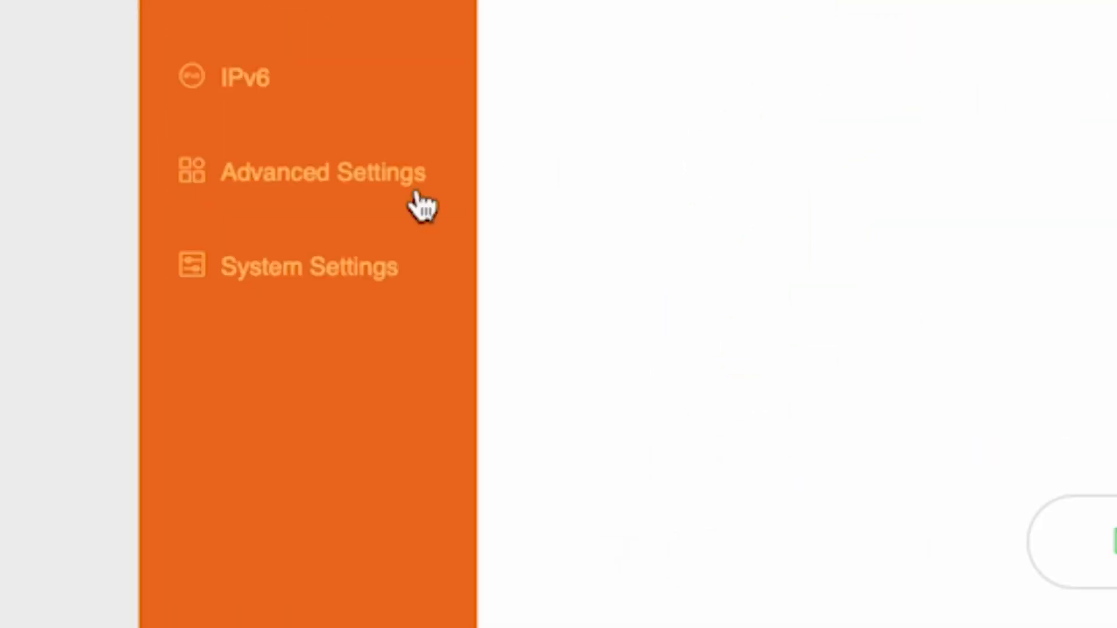
Restart the router from System Settings > Reboot and Reset
{"action": "left_click", "coordinate": [148, 441]}
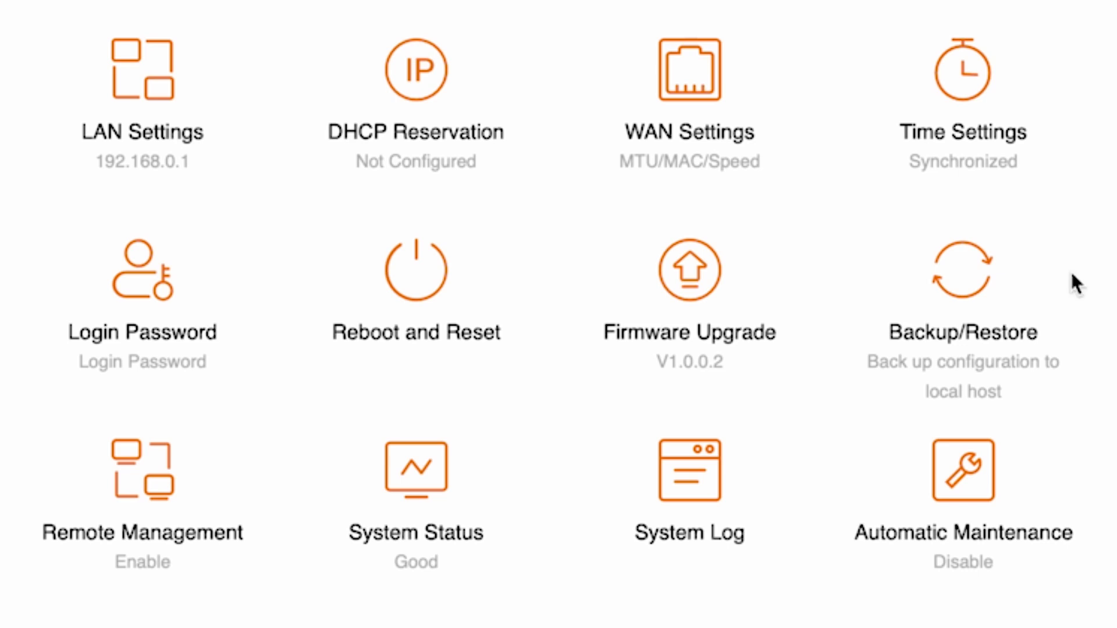
{"action": "left_click", "coordinate": [416, 286]}
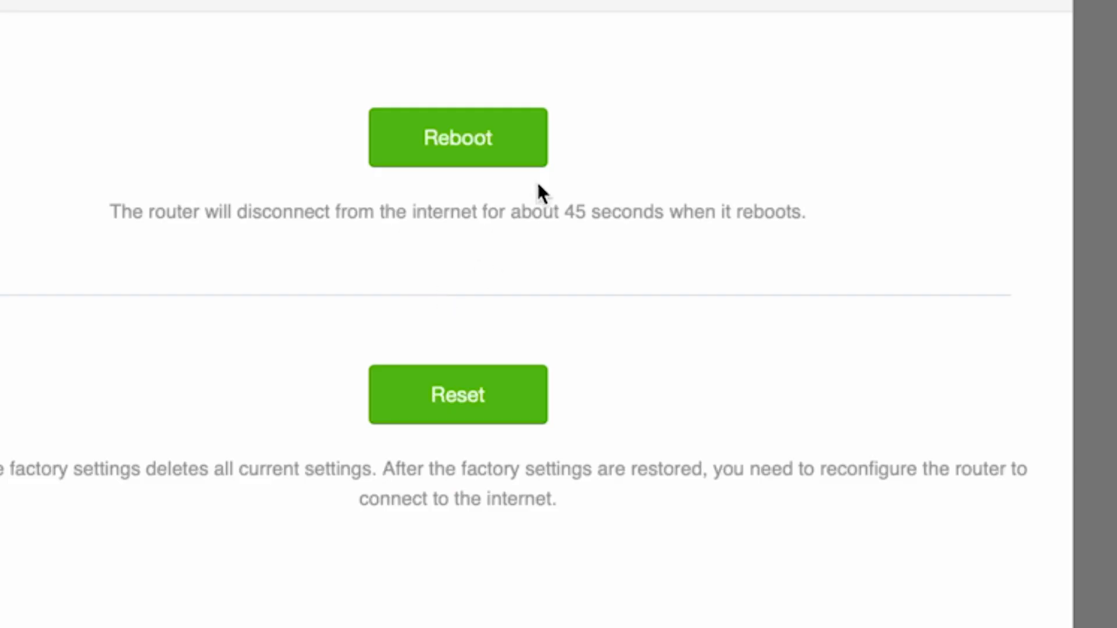
{"action": "left_click", "coordinate": [466, 140]}
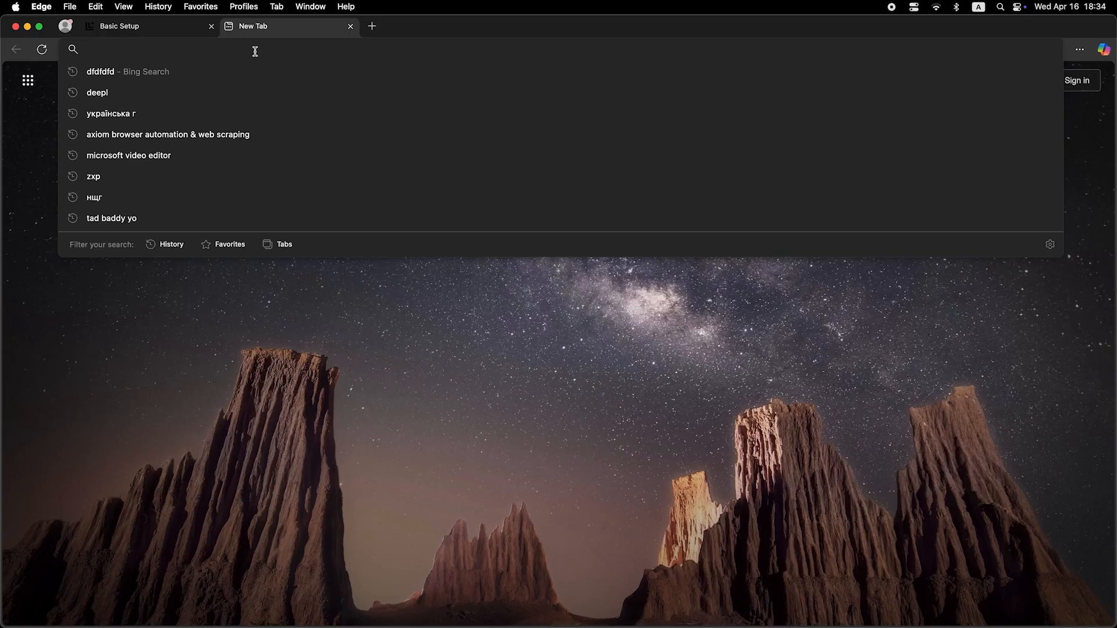
Search 'dfdfdfdf' in the new tab to test the internet connection
{"action": "type", "text": "dfdfdfdf"}
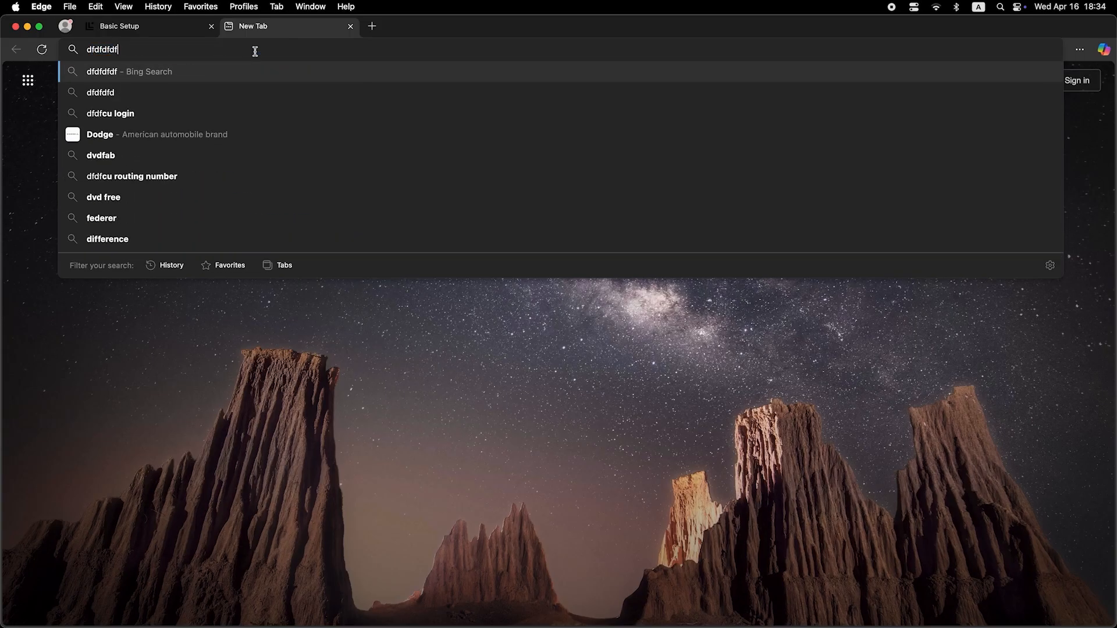
{"action": "key", "text": "Return"}
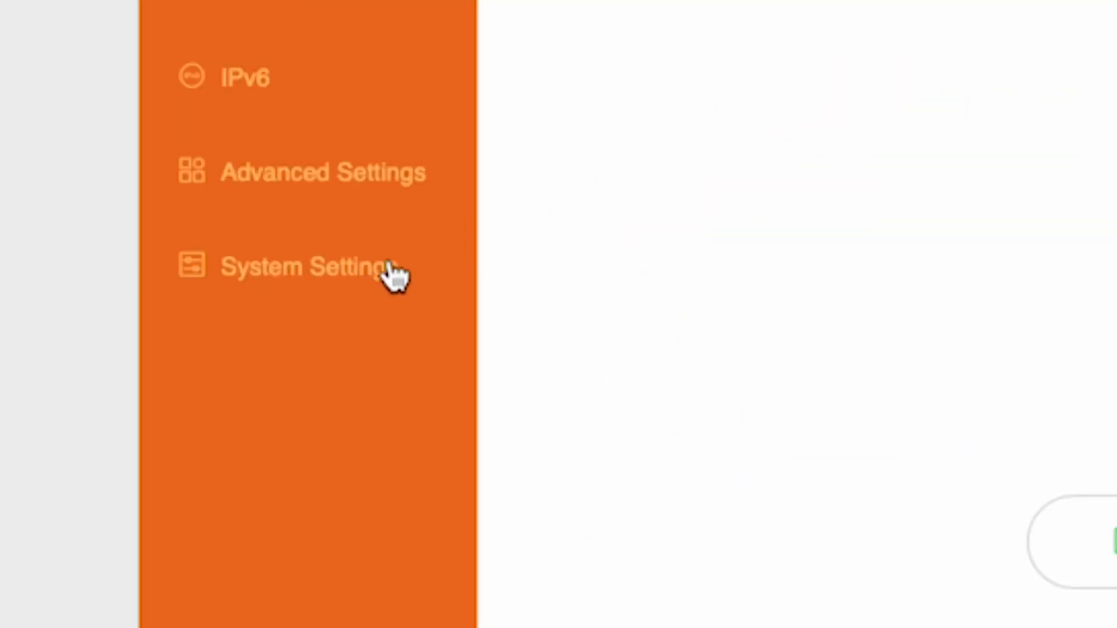
Set WAN MAC Address to 'Clone local MAC address', save, and reboot the router
{"action": "left_click", "coordinate": [314, 277]}
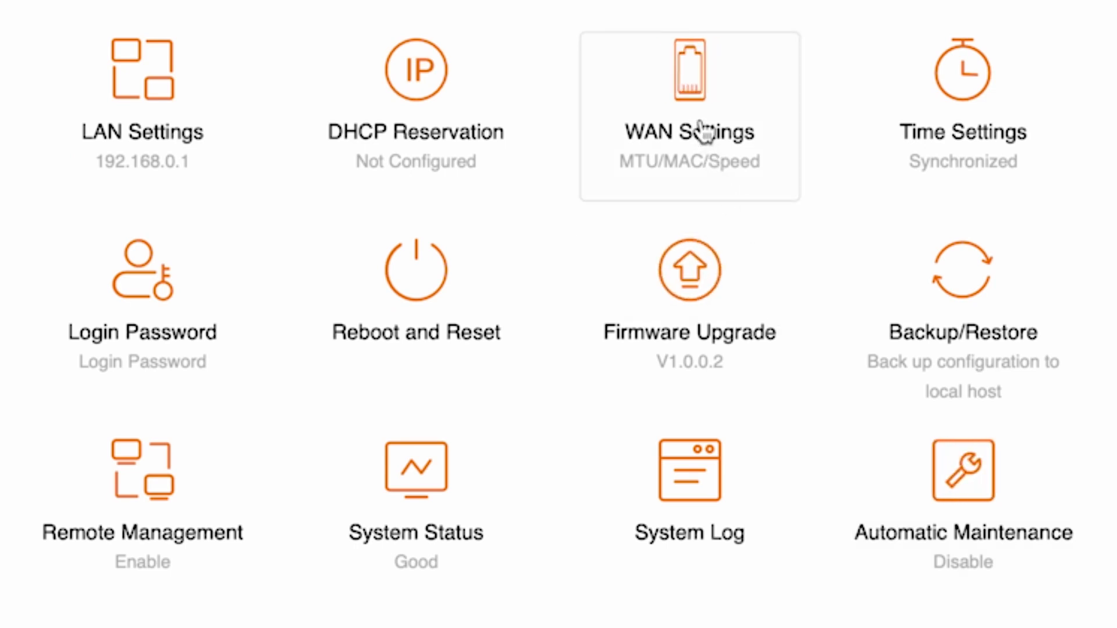
{"action": "left_click", "coordinate": [717, 94]}
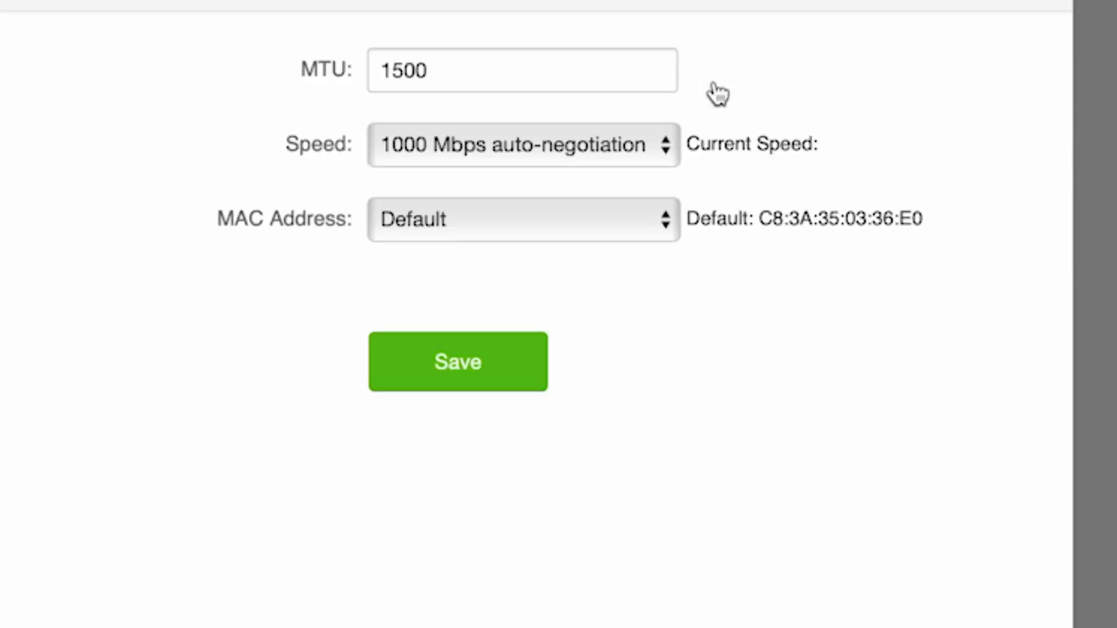
{"action": "left_click", "coordinate": [643, 225]}
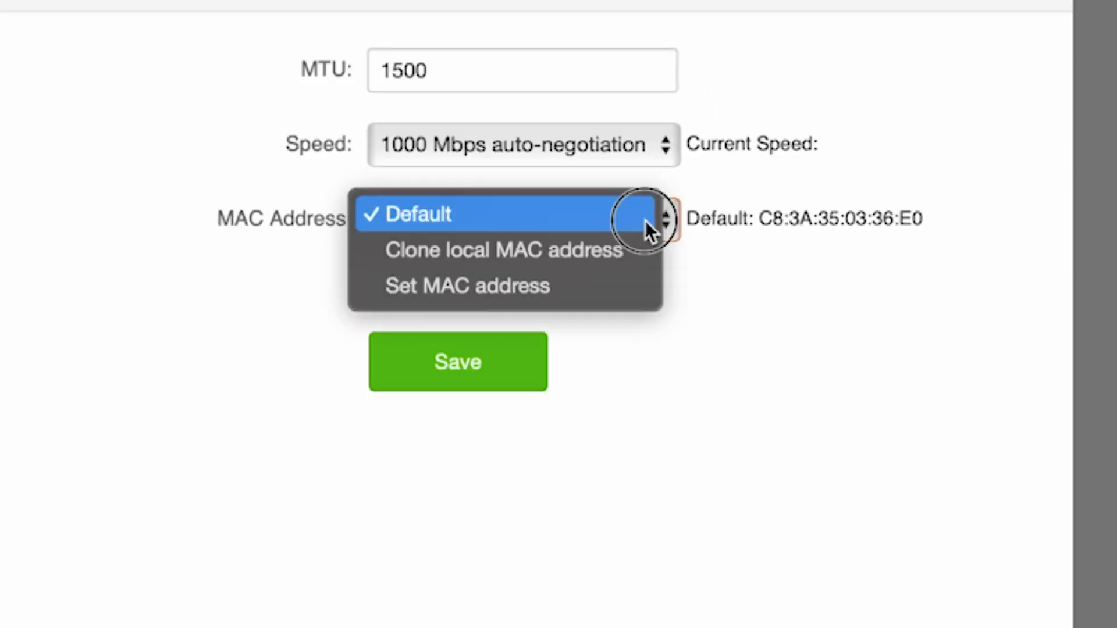
{"action": "left_click", "coordinate": [562, 246]}
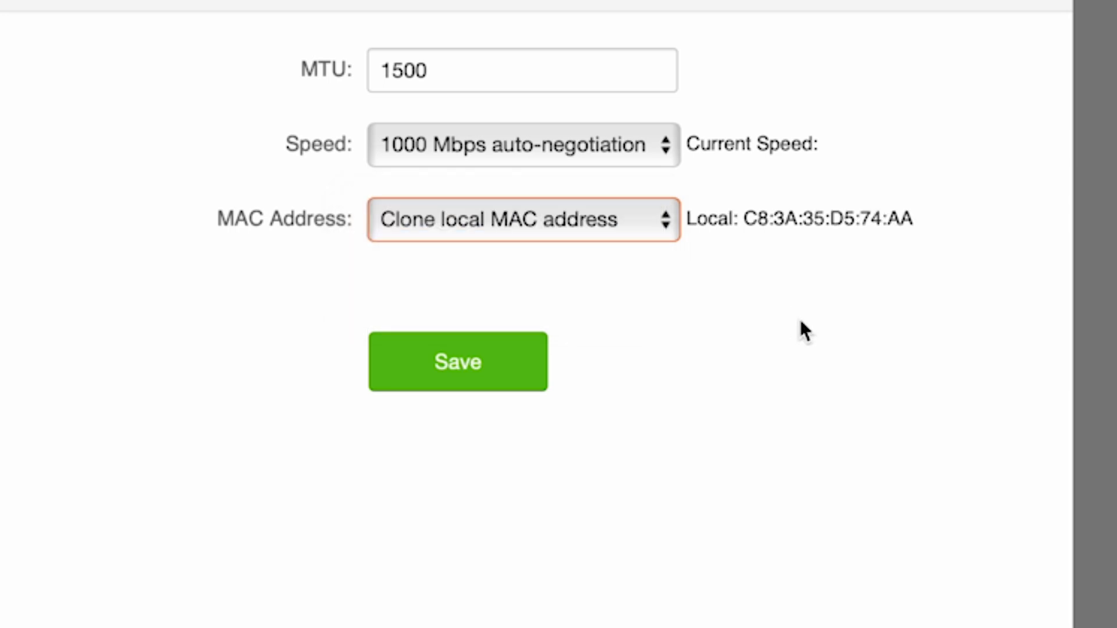
{"action": "left_click", "coordinate": [462, 365]}
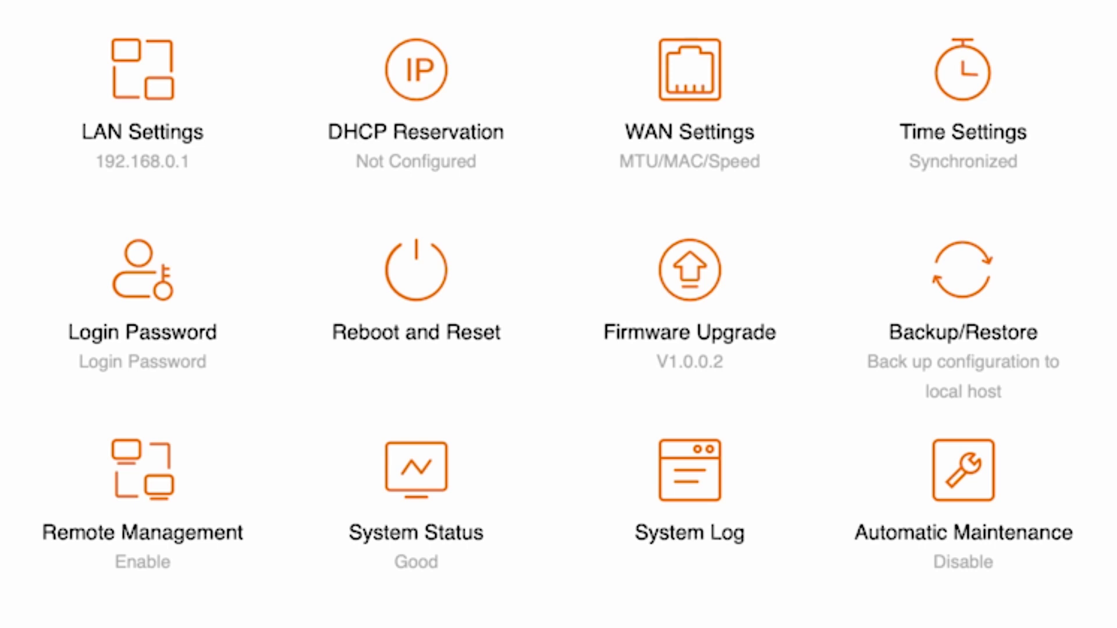
{"action": "left_click", "coordinate": [451, 274]}
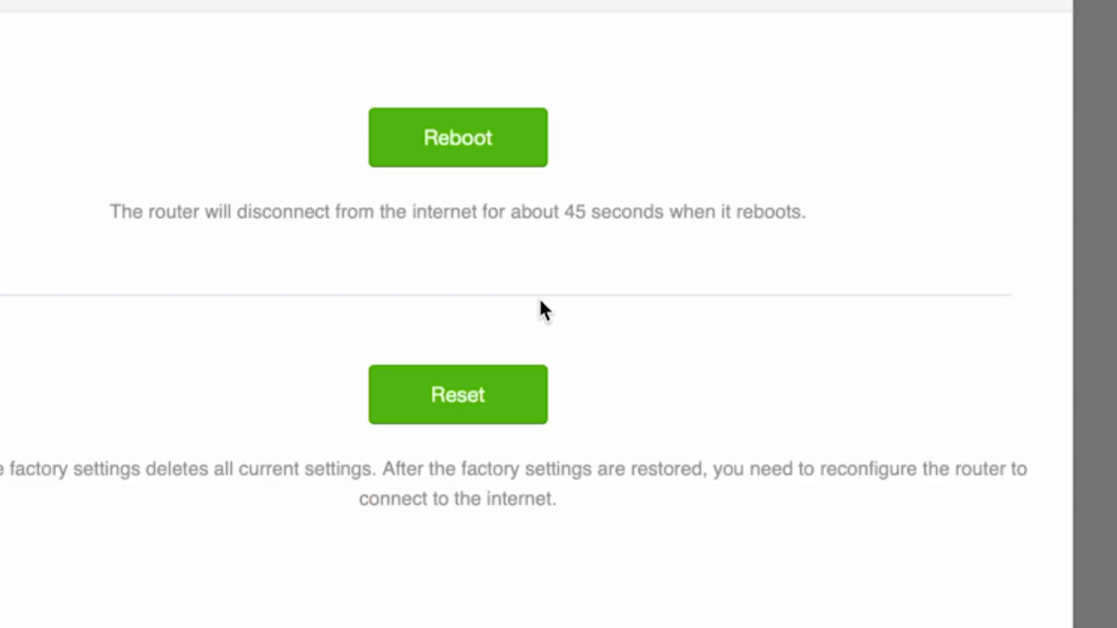
{"action": "left_click", "coordinate": [469, 125]}
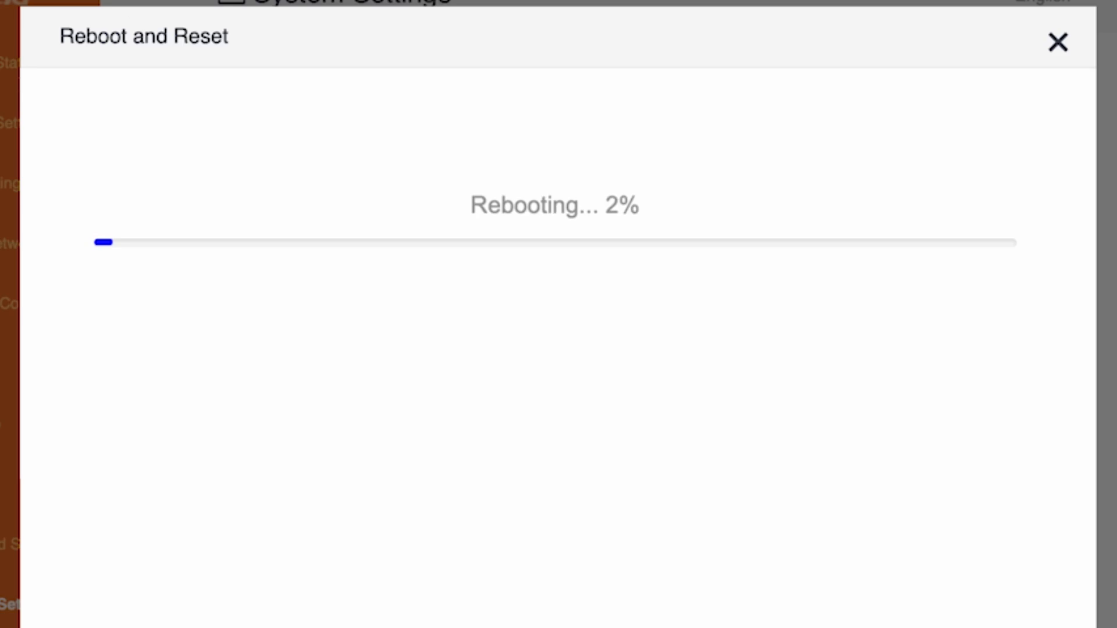